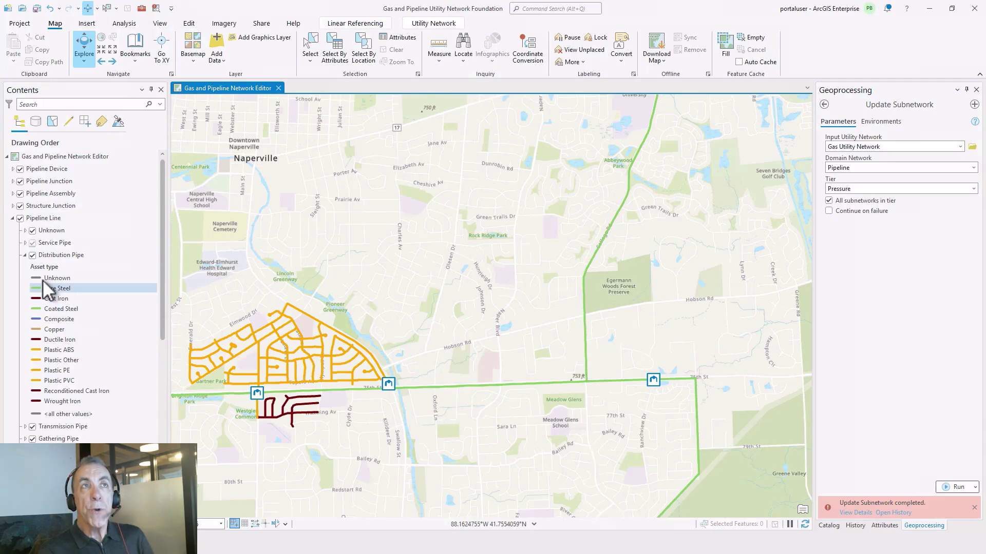
- Hide Pipeline Line and System subnetworks, then view the failed Update Subnetwork details
left_click(20, 219)
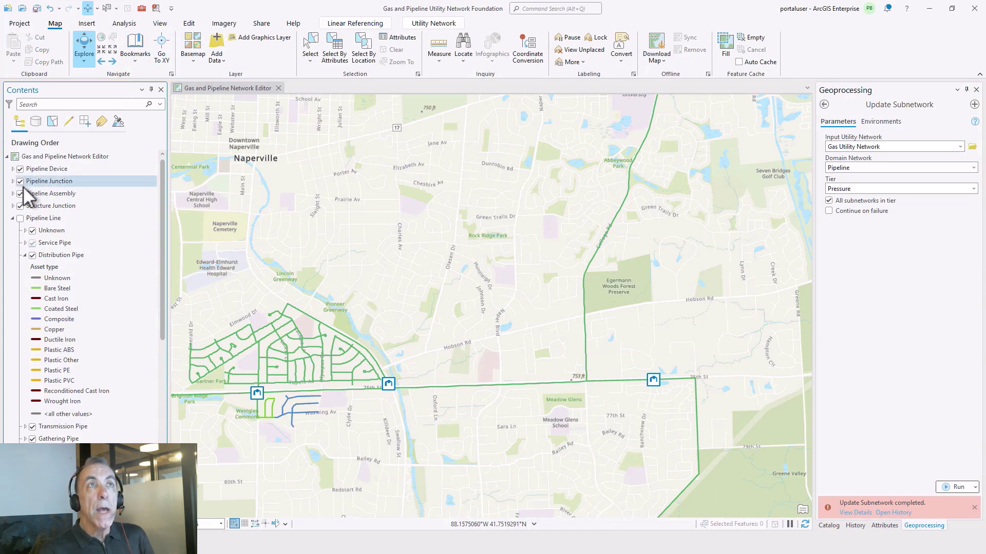
left_click(11, 218)
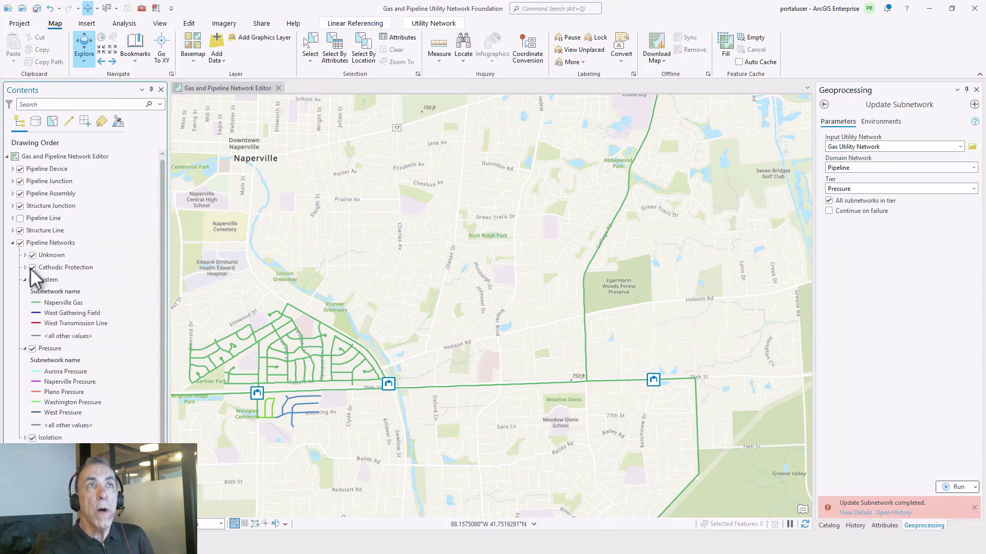
left_click(32, 280)
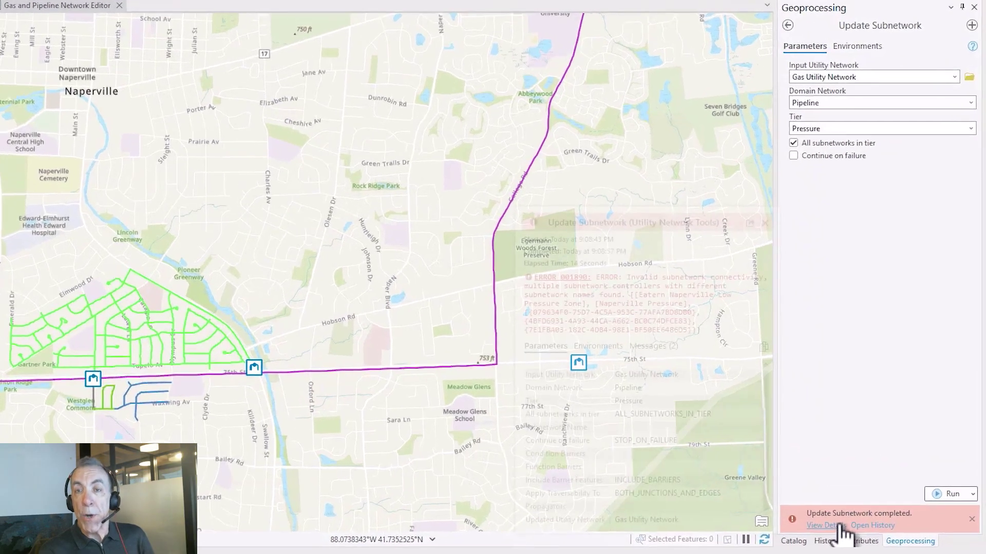
left_click(859, 513)
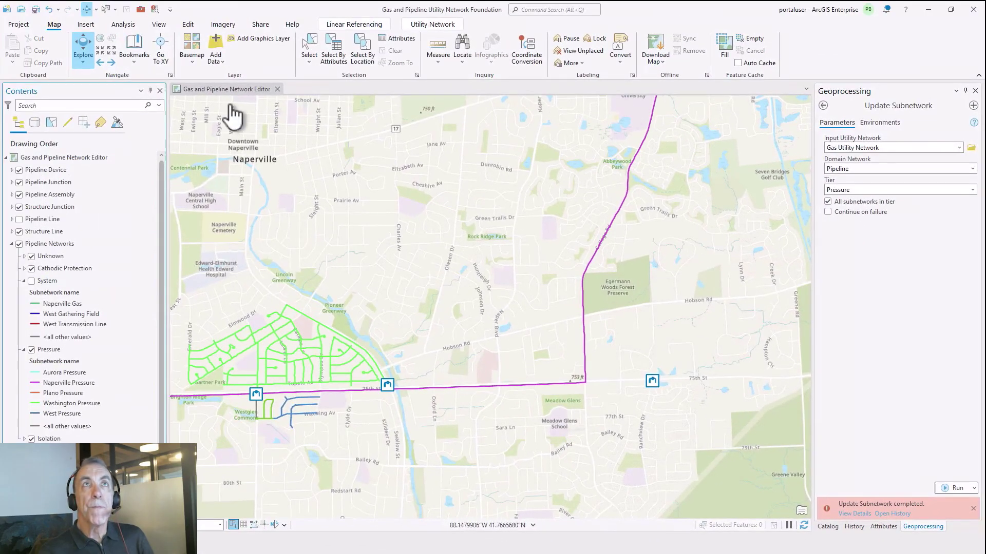
- Zoom to the station with the flagged error feature and view the Update Subnetwork details
left_click(213, 89)
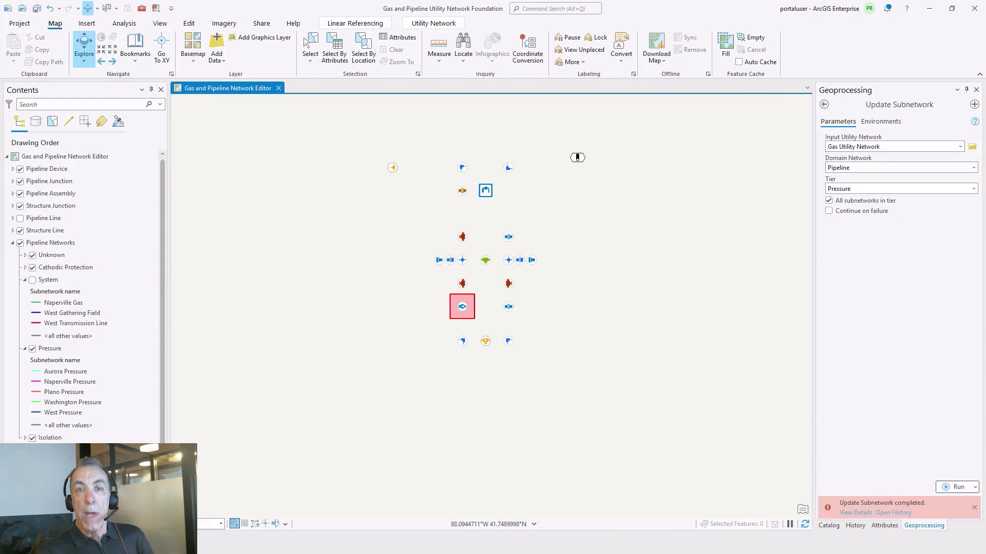
left_click(843, 513)
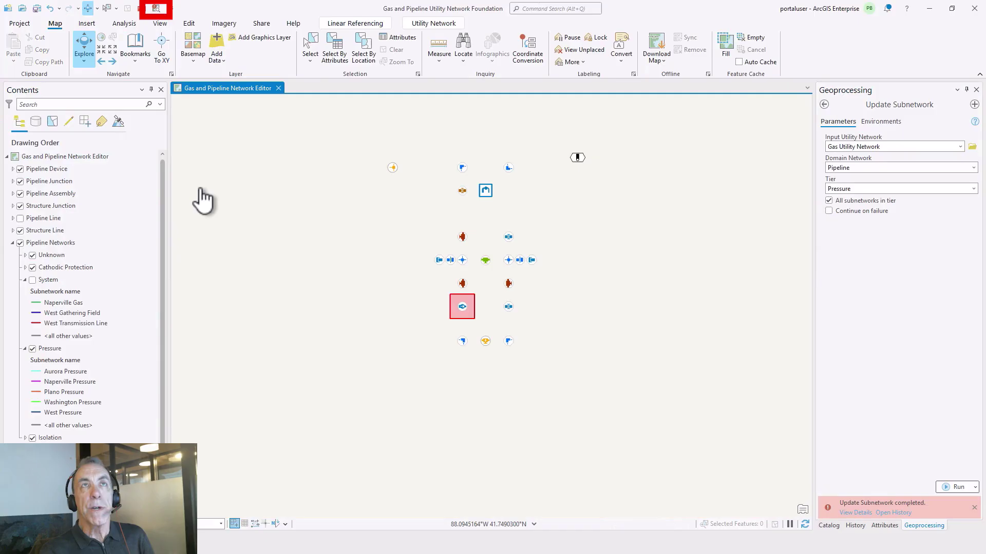
- Open the Error Inspector listing the three Pipeline Device controller-name errors, refreshing the station view
left_click(155, 13)
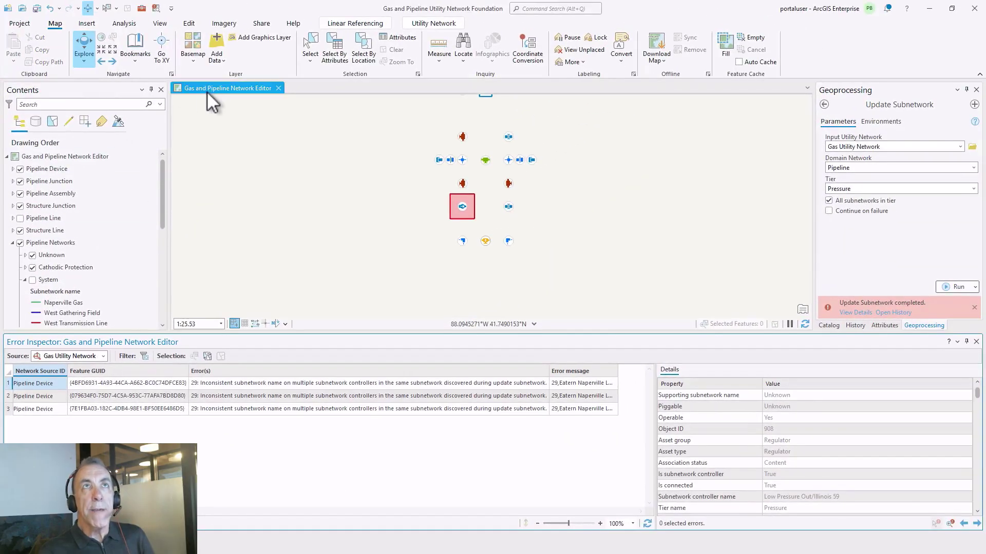
left_click(207, 89)
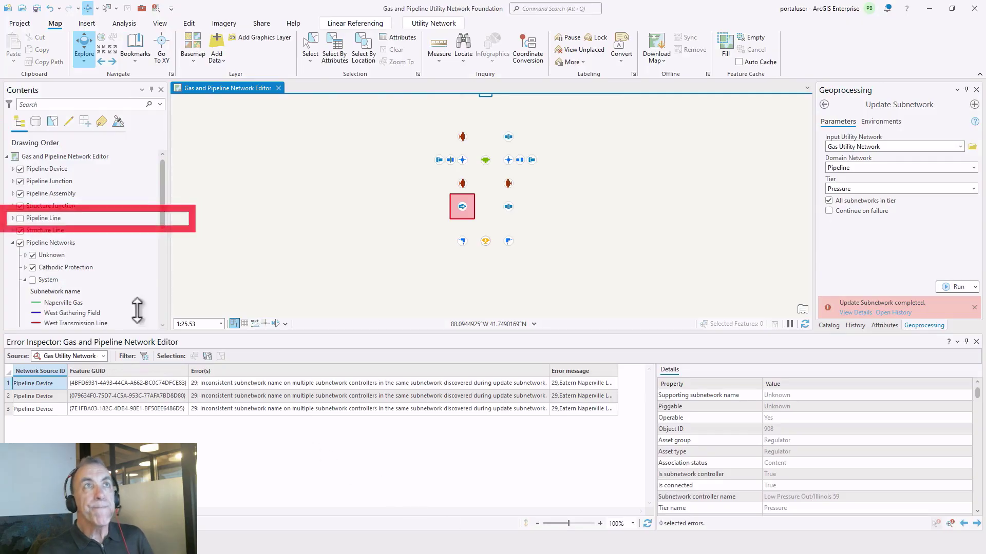
- Turn Pipeline Line back on, open the Attributes pane, and close the Error Inspector
left_click(20, 219)
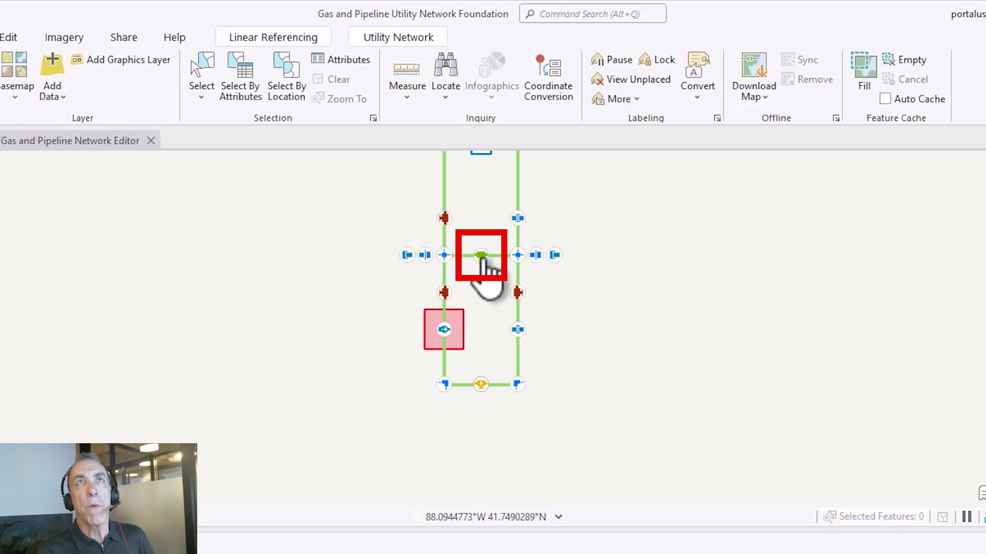
left_click(310, 47)
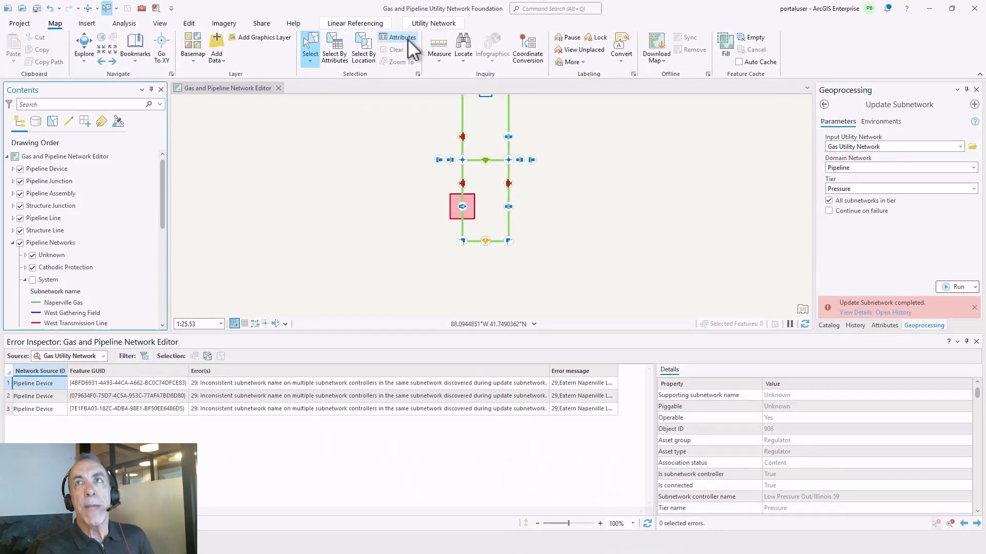
left_click(408, 40)
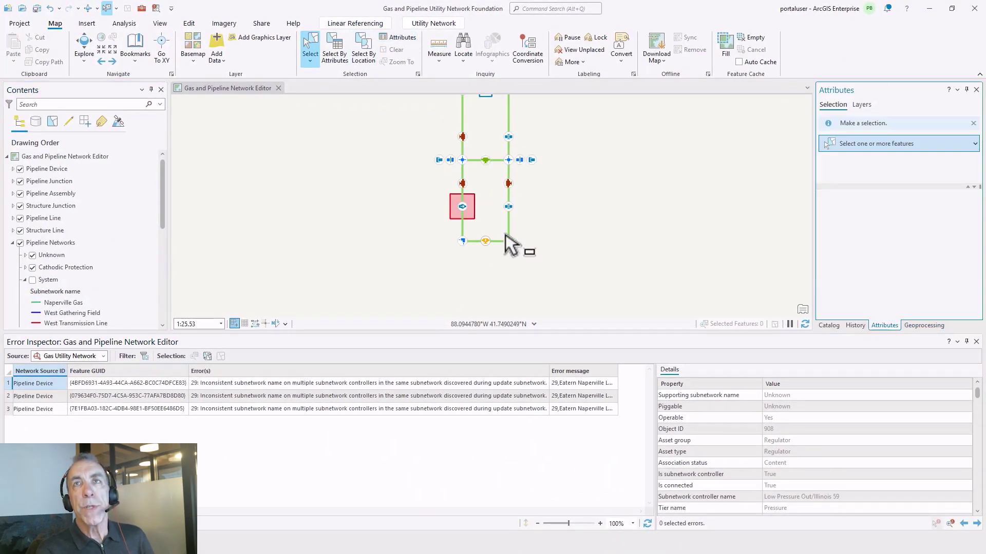
left_click(975, 341)
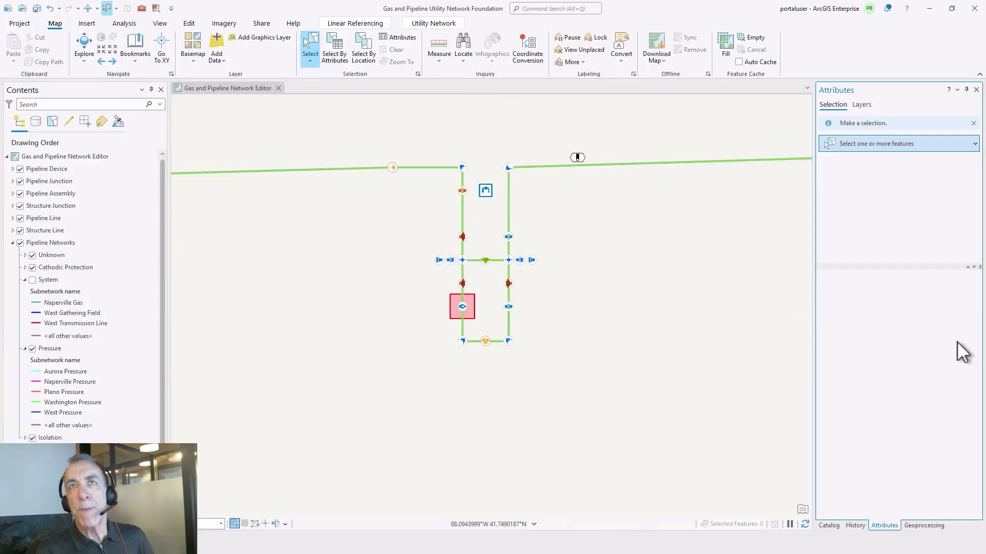
- Select the bypass valve and the valve above the regulator, confirming both are Open
left_click(486, 261)
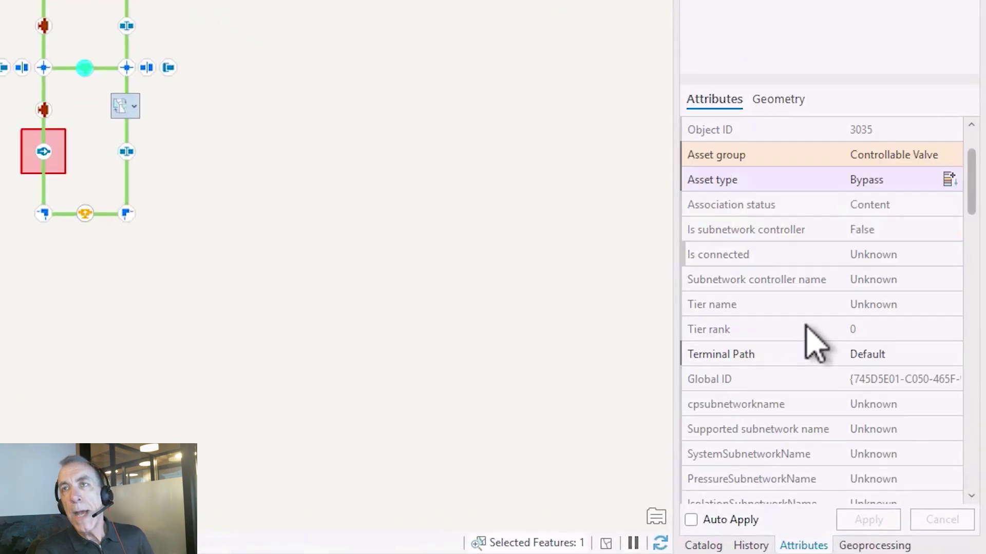
scroll(816, 300, "down", 1)
scroll(820, 308, "down", 1)
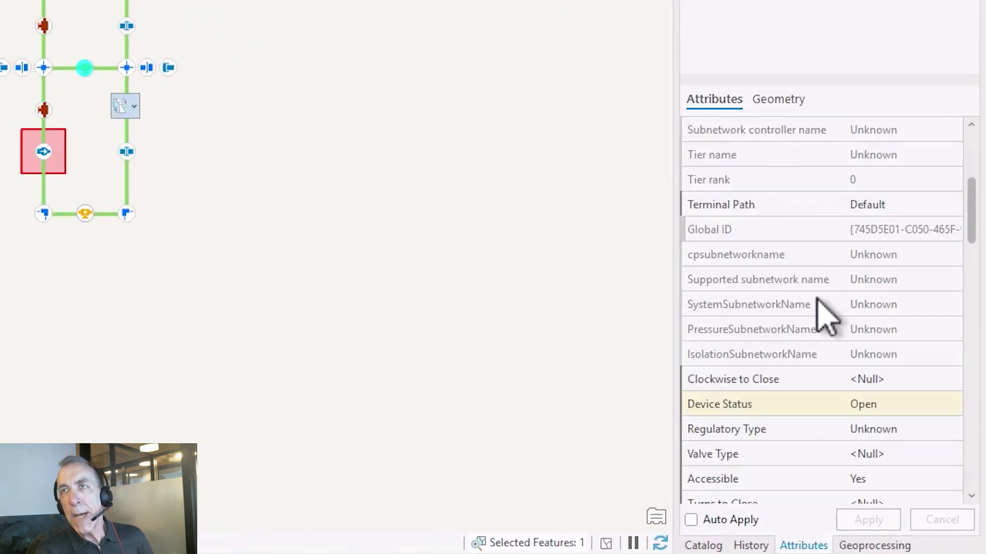
scroll(824, 312, "down", 1)
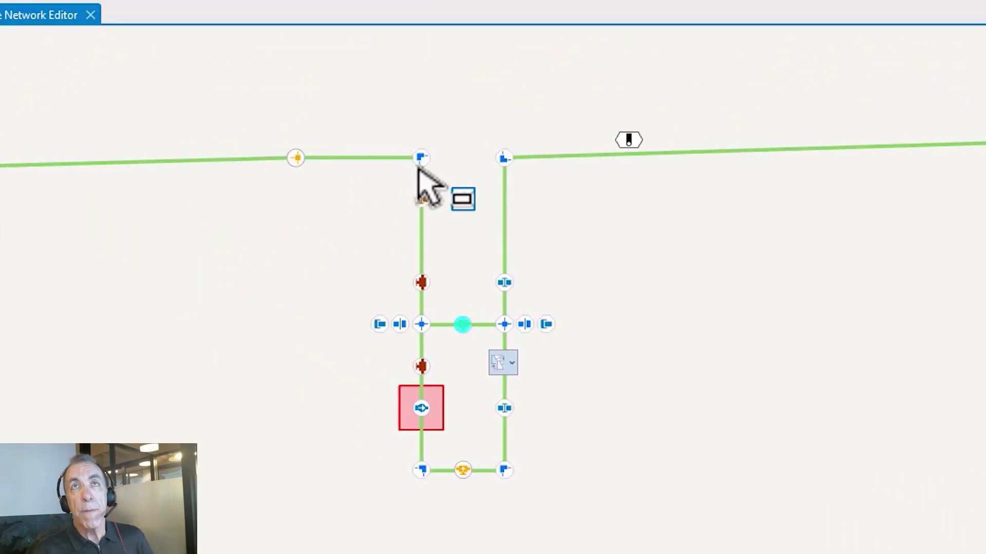
left_click(421, 199)
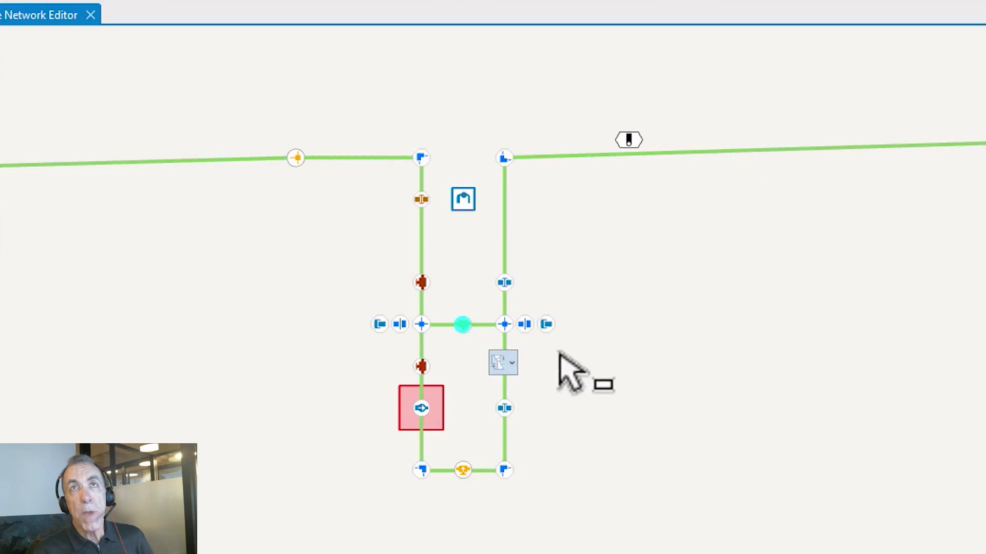
left_click(422, 368)
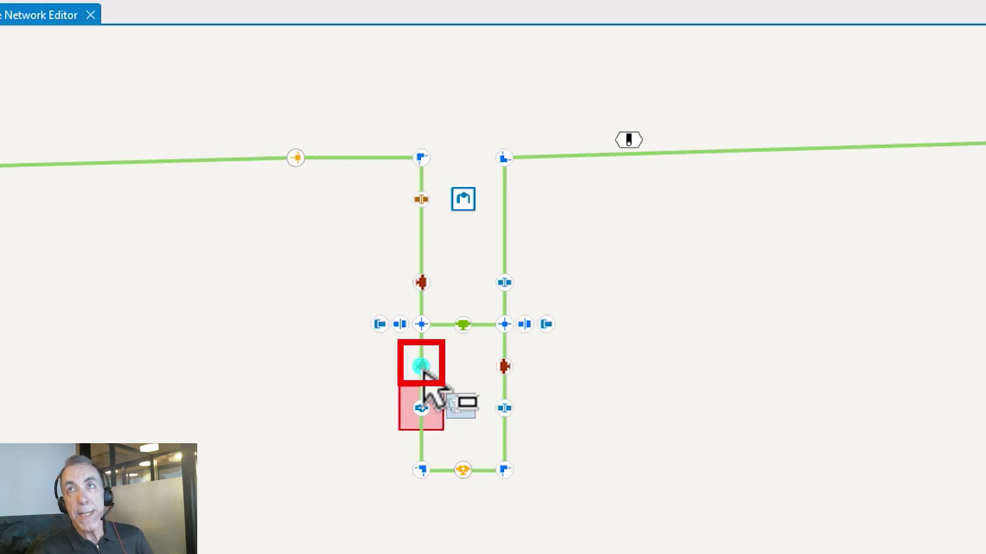
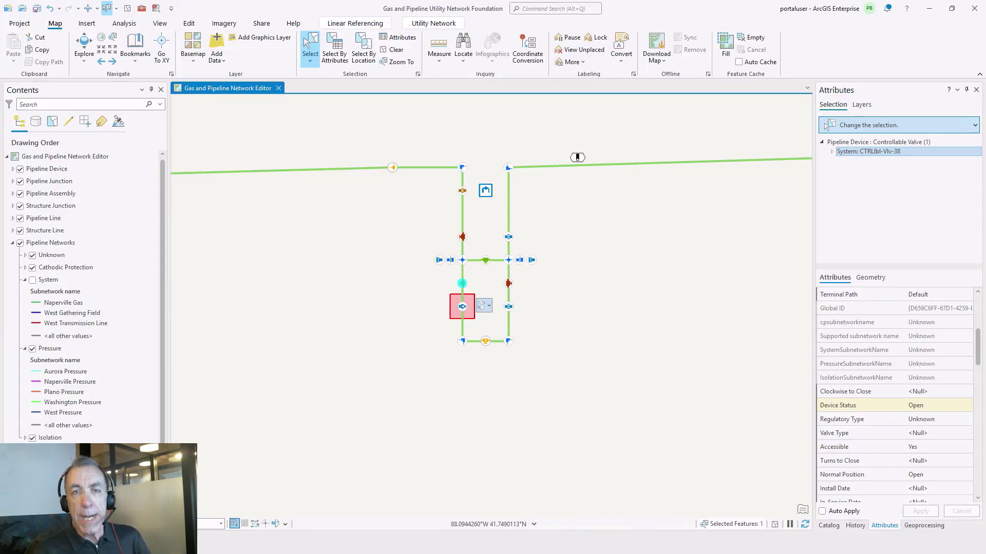
- Set the Device Status of bypass valve CTRLlbl-Vlv-39 to Closed and apply it
left_click(485, 260)
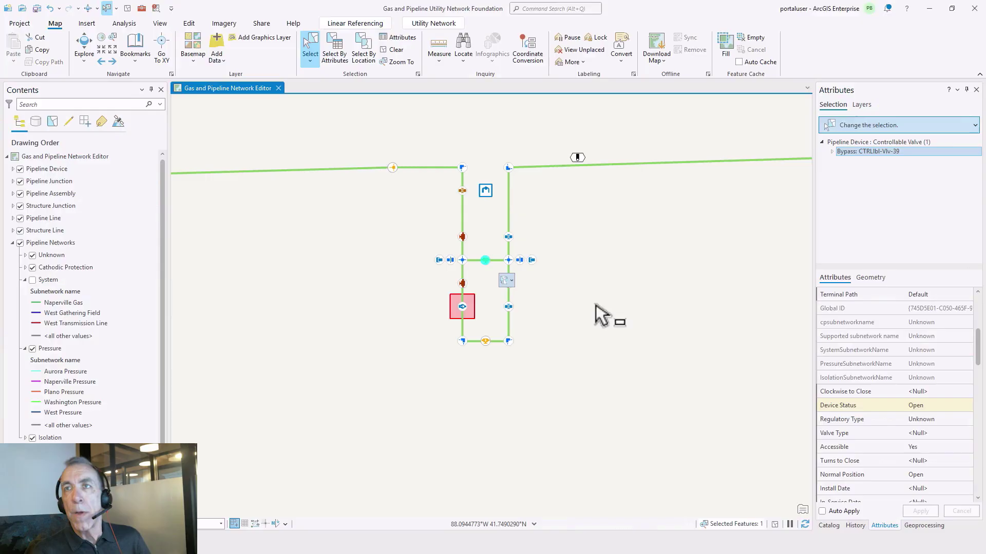
left_click(949, 406)
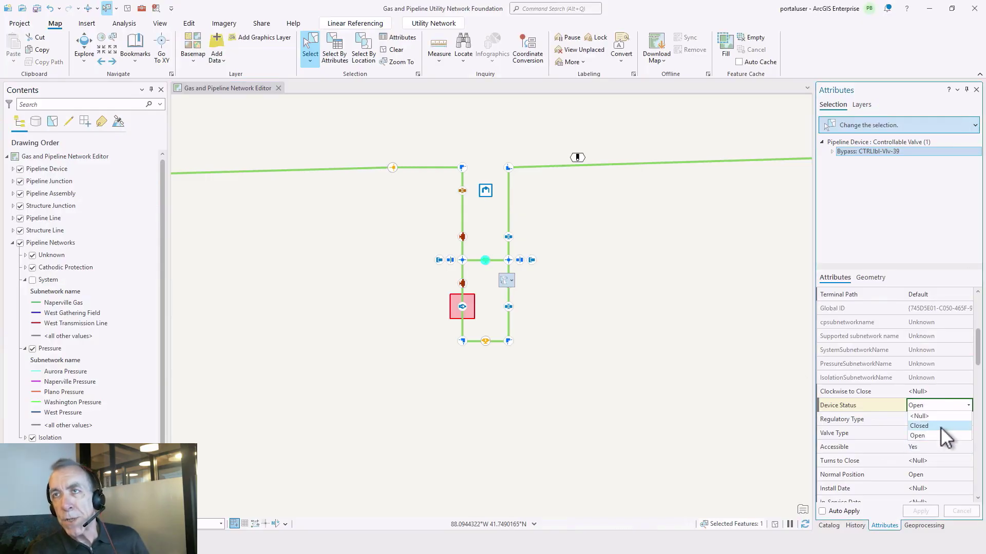
left_click(940, 427)
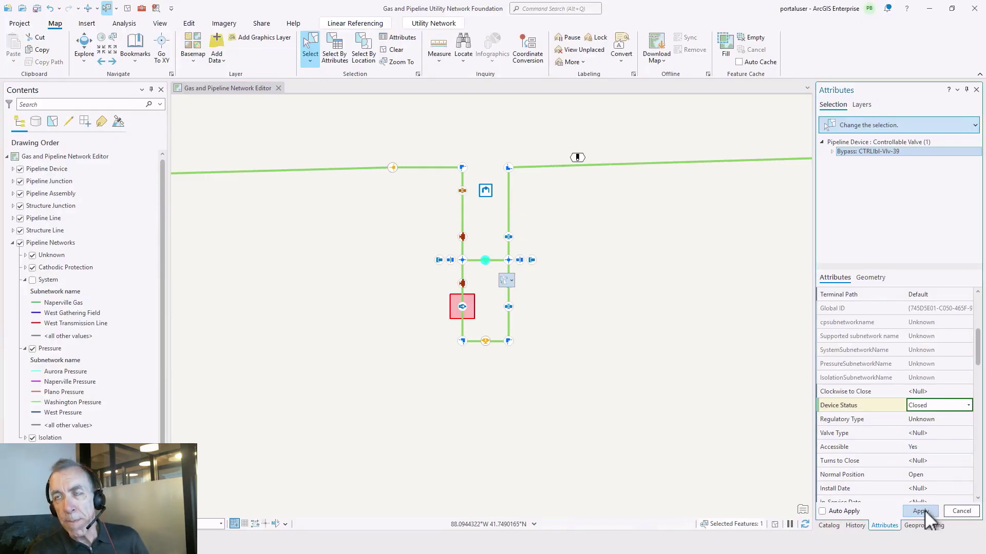
left_click(924, 510)
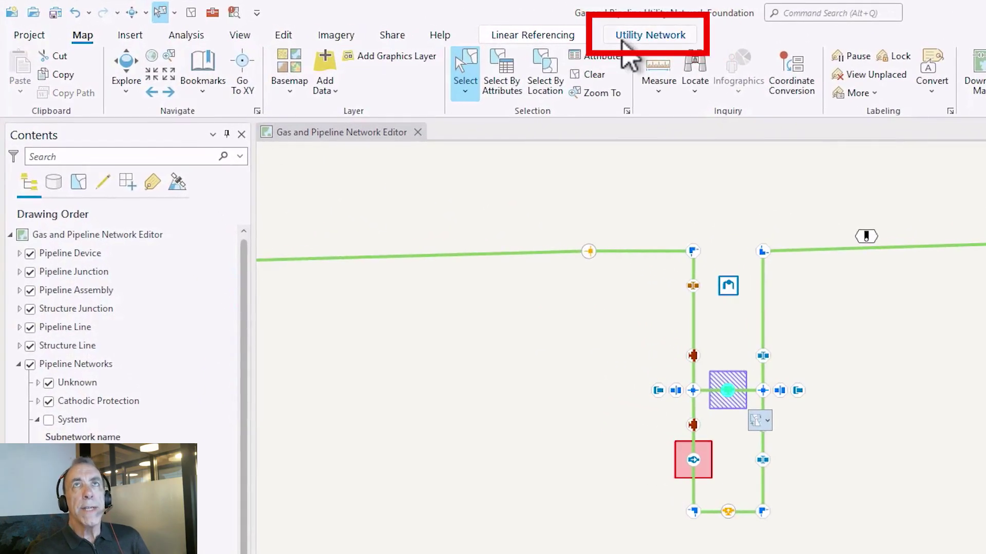
- Validate the utility network topology for the current map extent
left_click(622, 40)
left_click(29, 91)
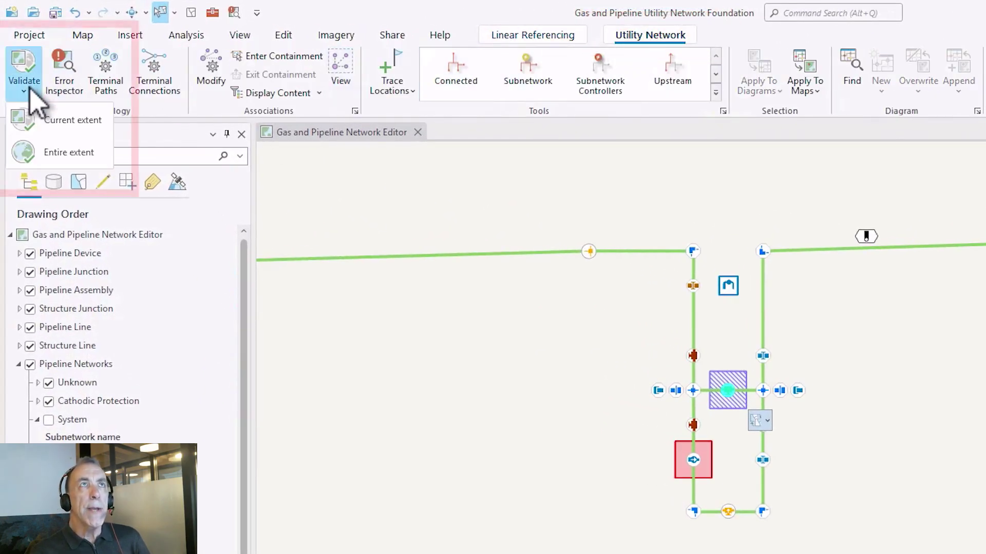
left_click(64, 121)
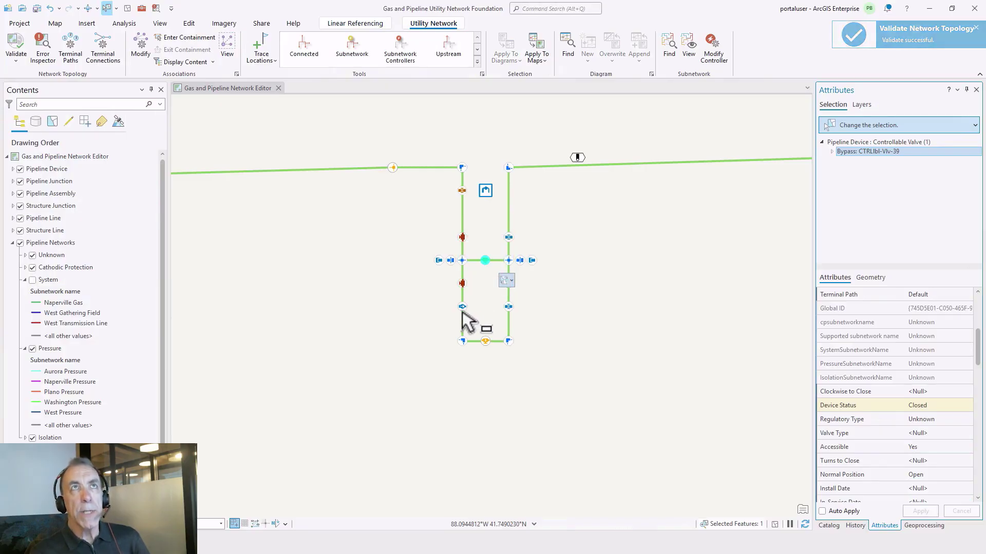
- Validate the entire extent, confirming in Error Inspector that the two subnetwork-name errors are gone
left_click(156, 8)
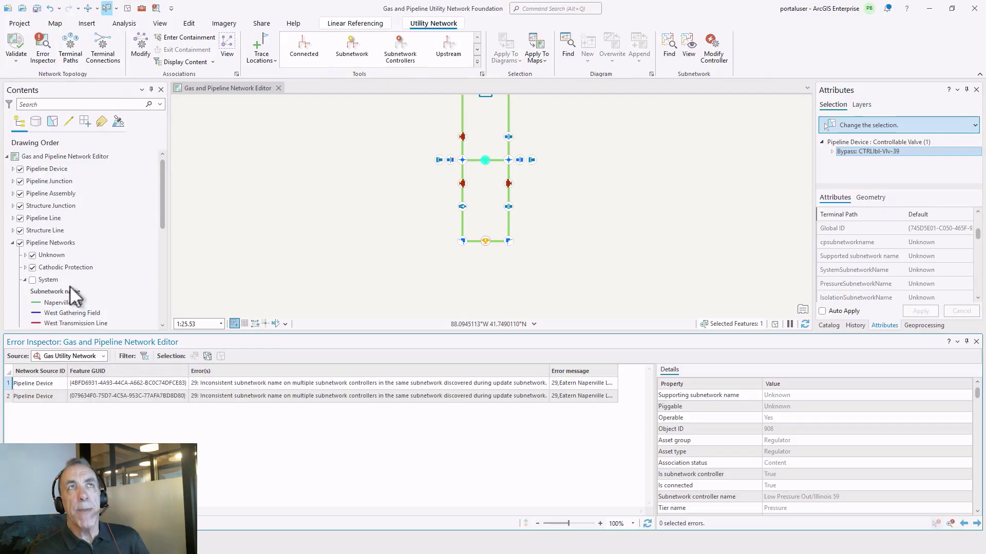
left_click(19, 65)
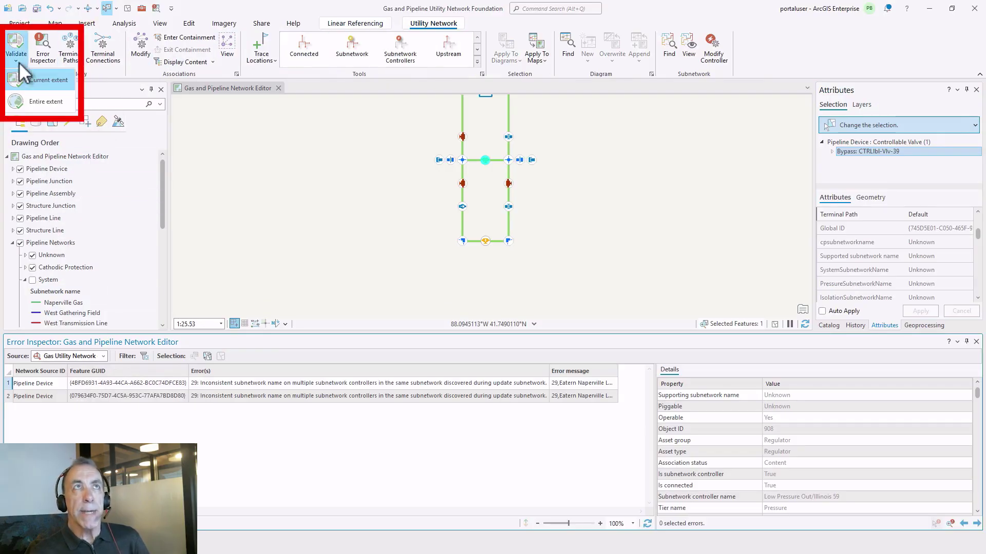
left_click(33, 98)
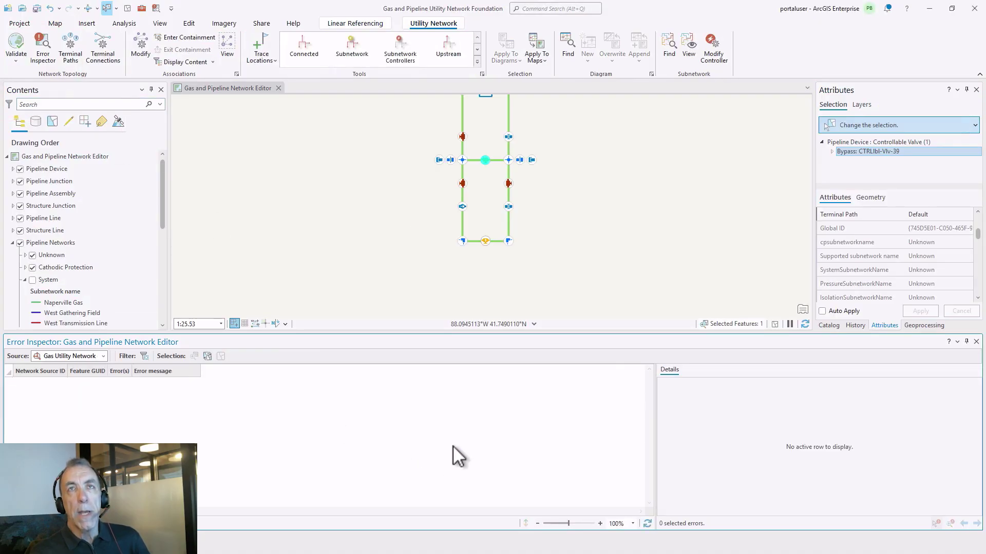
left_click(976, 341)
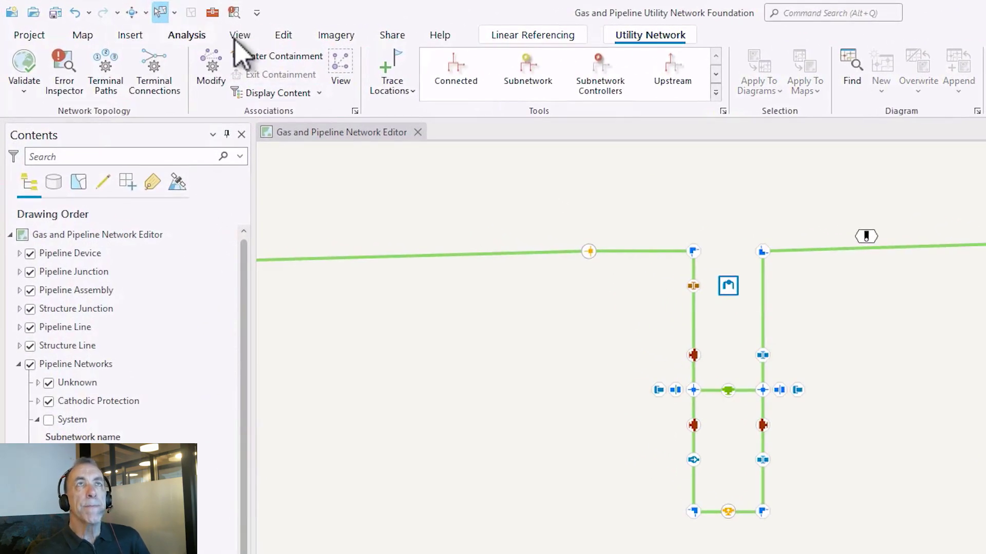
- Save all pending edits, confirming with Yes
left_click(284, 36)
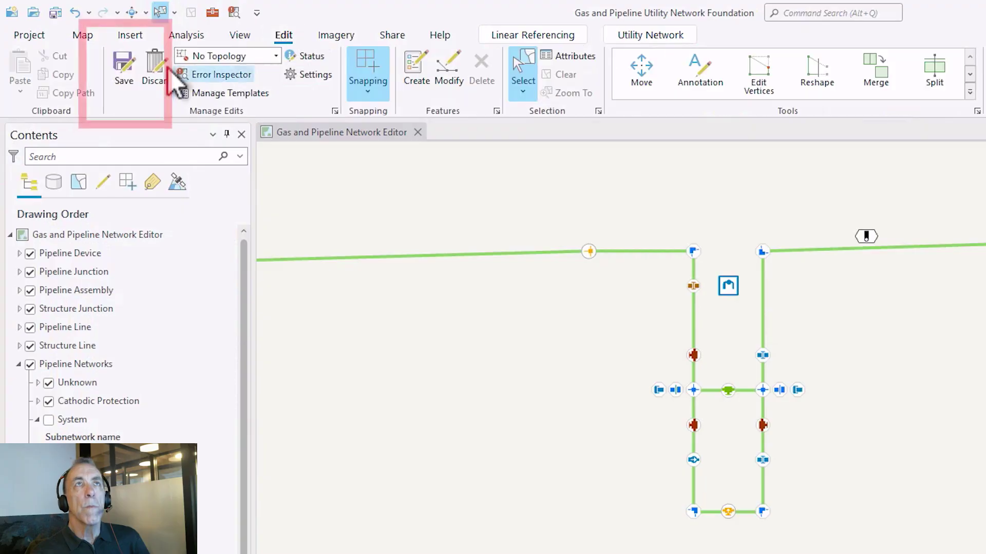
left_click(99, 55)
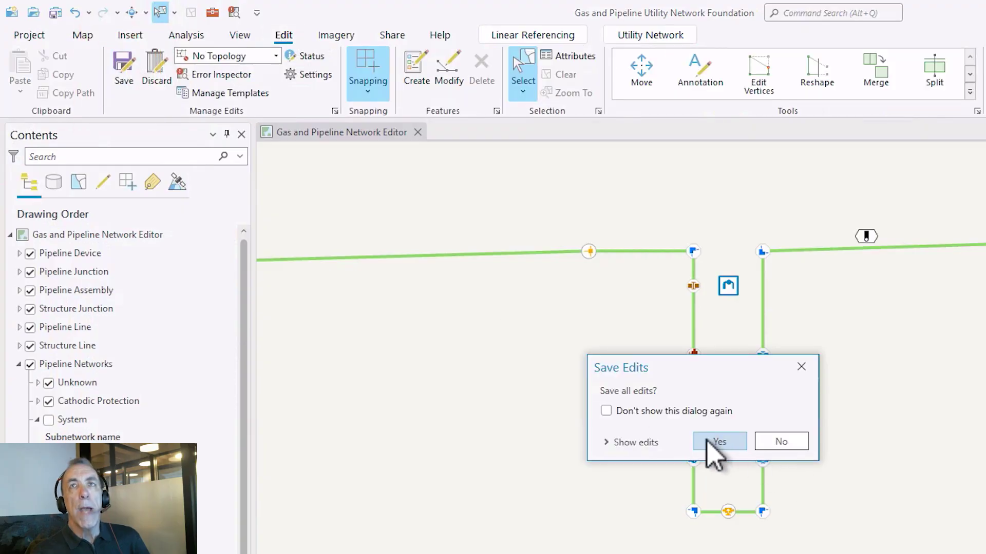
left_click(715, 440)
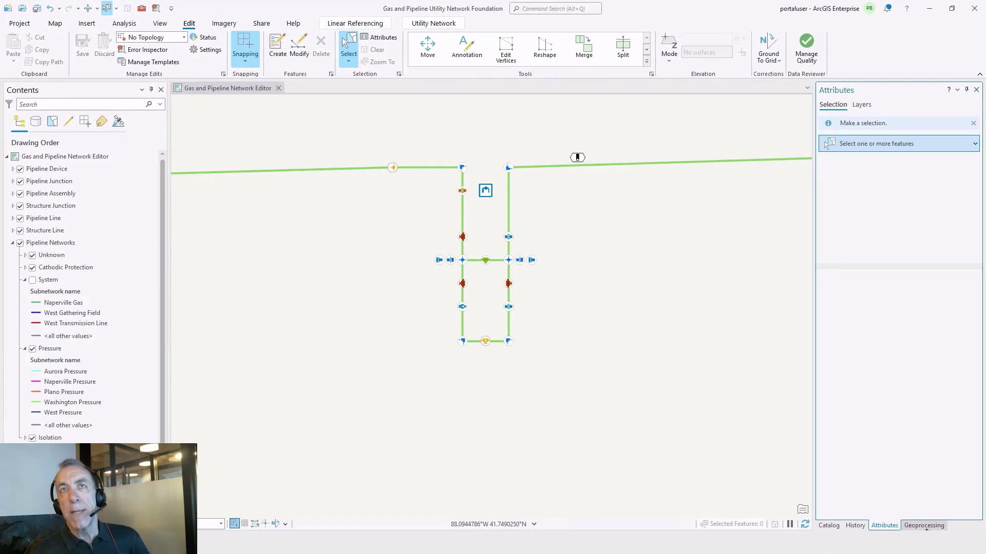
- Run Update Subnetwork on Gas Utility Network for all Pipeline domain Pressure tier subnetworks
left_click(924, 528)
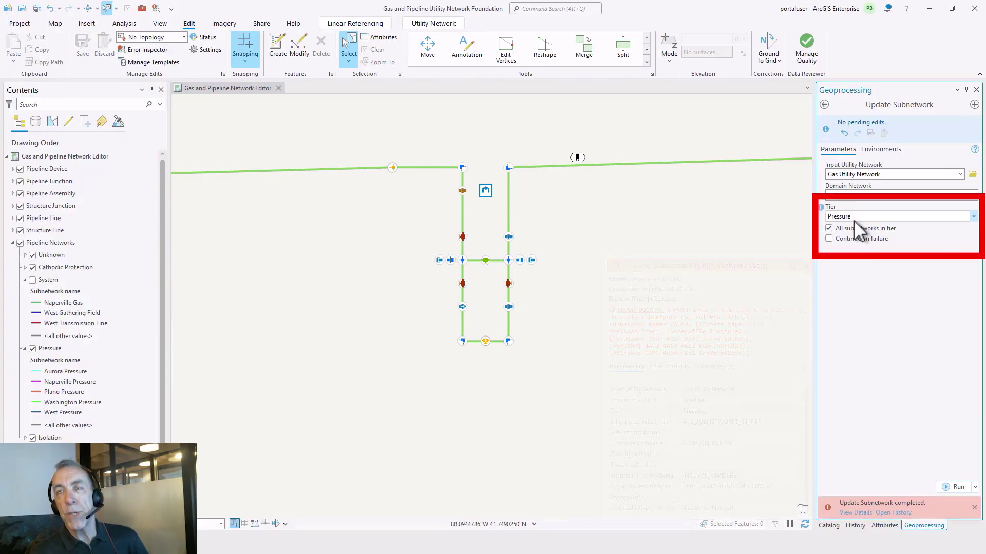
left_click(959, 487)
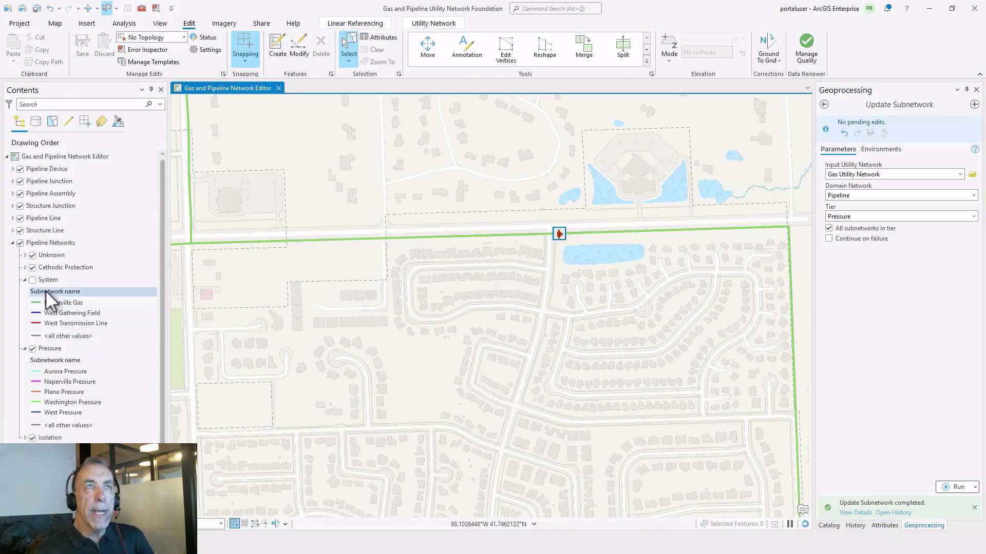
- Turn off the Pipeline Line layer in the Contents pane
left_click(20, 218)
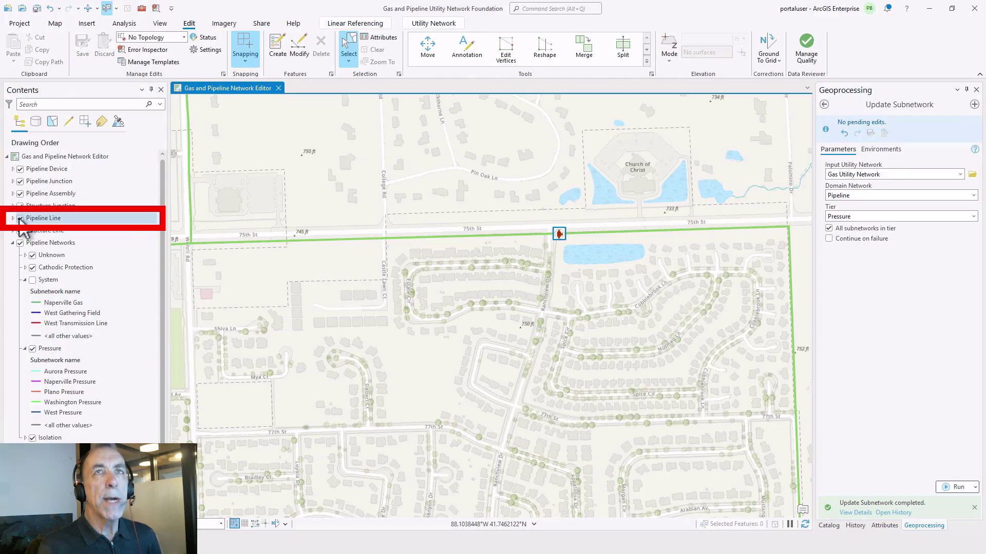